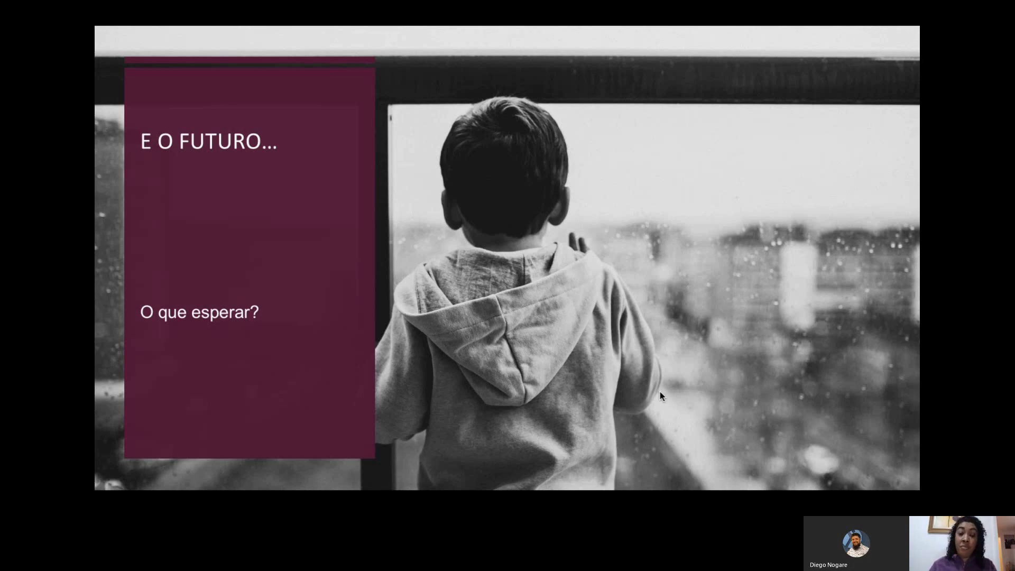
# Advance the slideshow to the 'Vamos conversar?' slide and switch to the Chrome browser
pyautogui.press('Right')
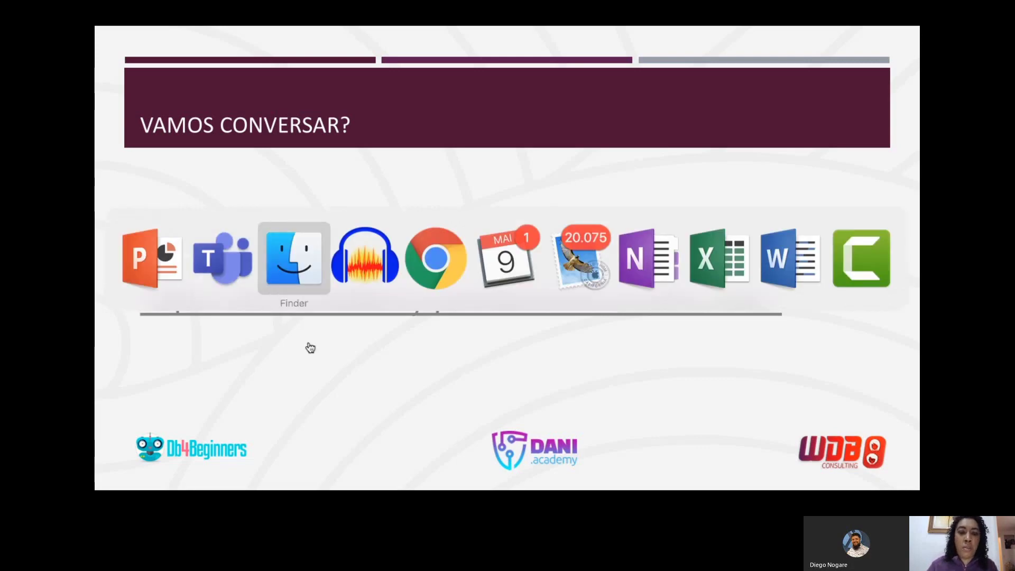
pyautogui.press('super+Tab')
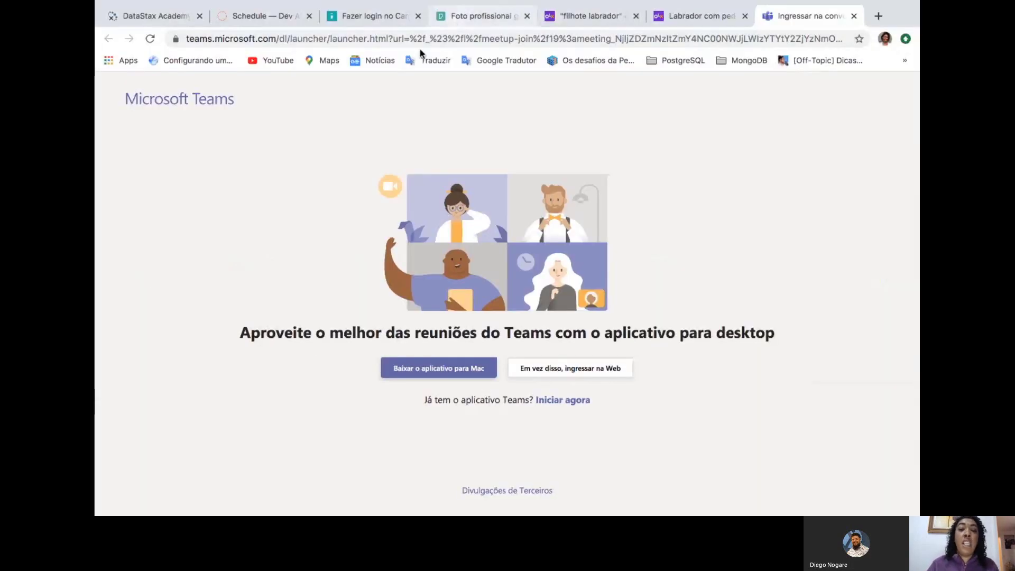
# Go to the Azure website, open the Portal, and sign in with the first listed account
pyautogui.click(424, 40)
pyautogui.write('azu')
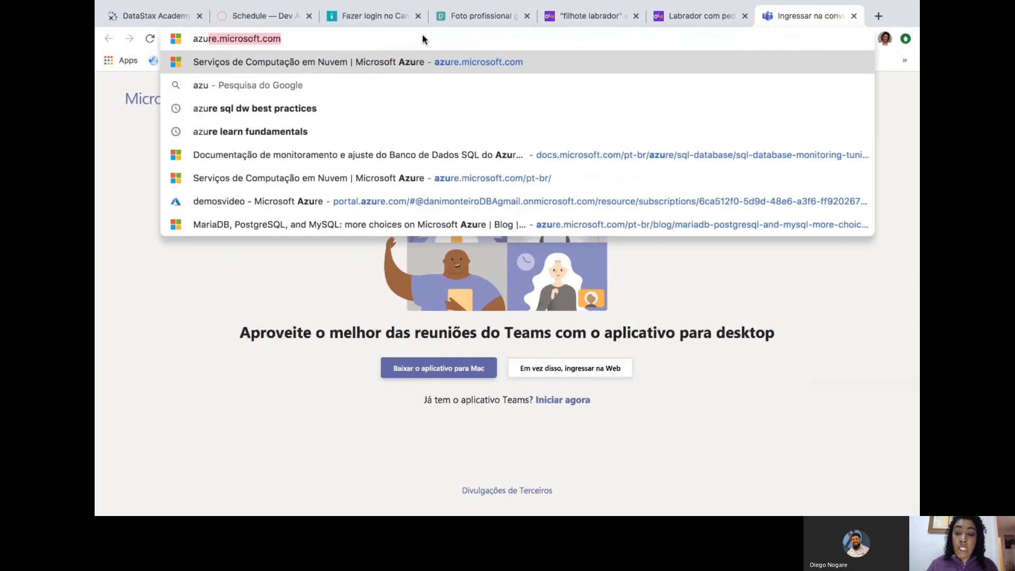
pyautogui.press('Return')
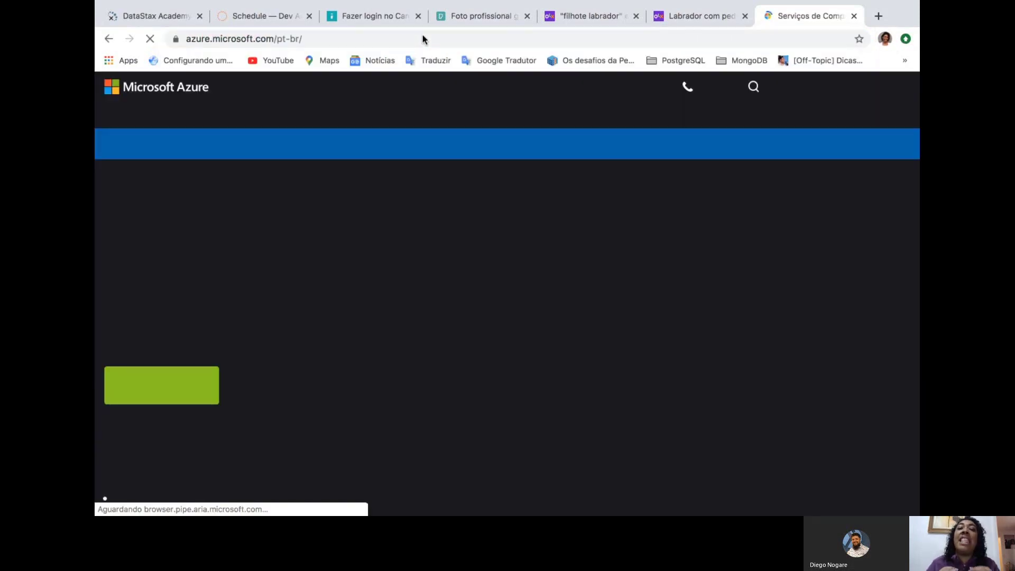
pyautogui.click(856, 94)
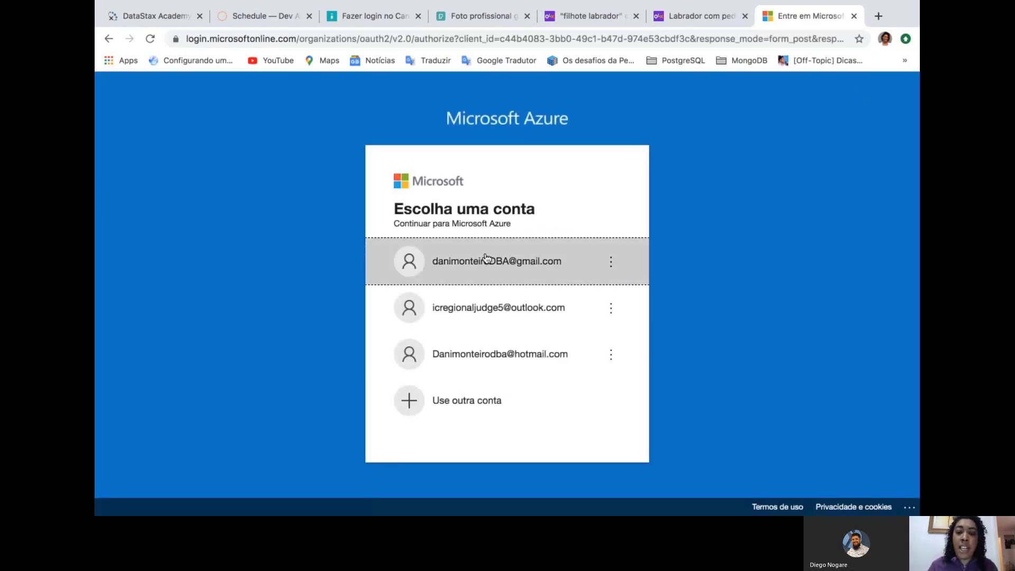
pyautogui.click(486, 260)
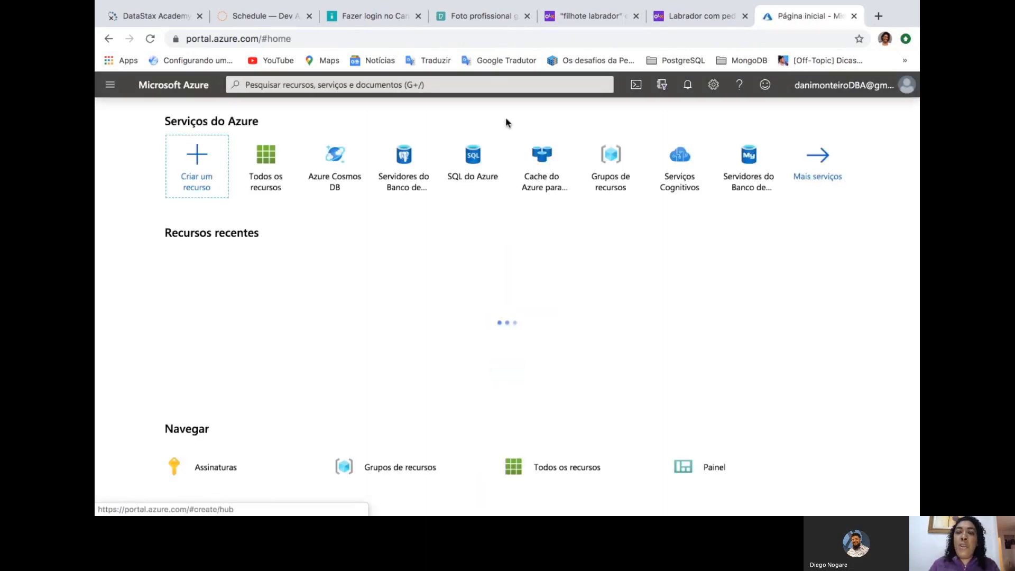
# Search the portal for 'cosmos' and open the Azure Cosmos DB service page
pyautogui.moveTo(481, 200)
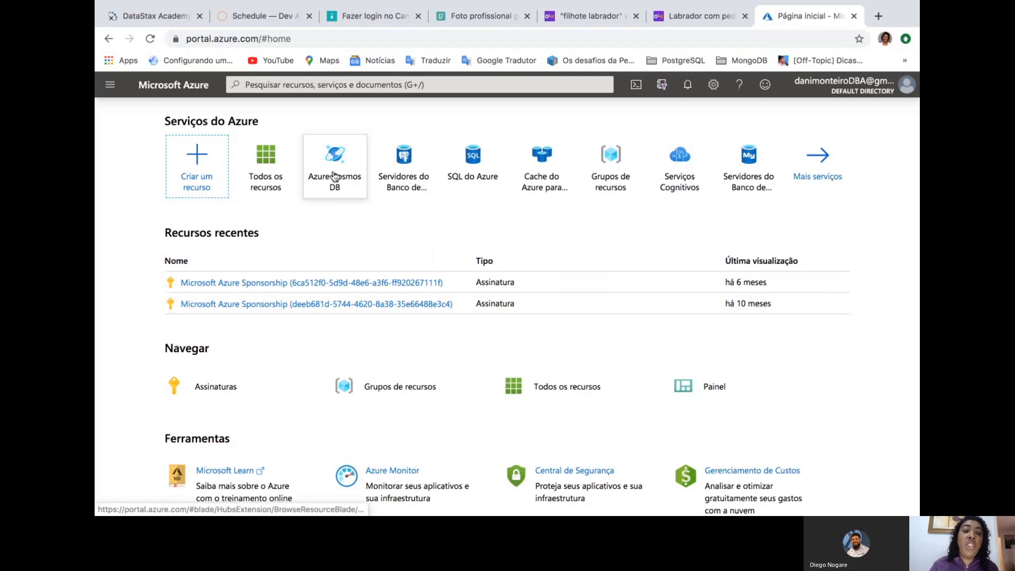
pyautogui.moveTo(334, 176)
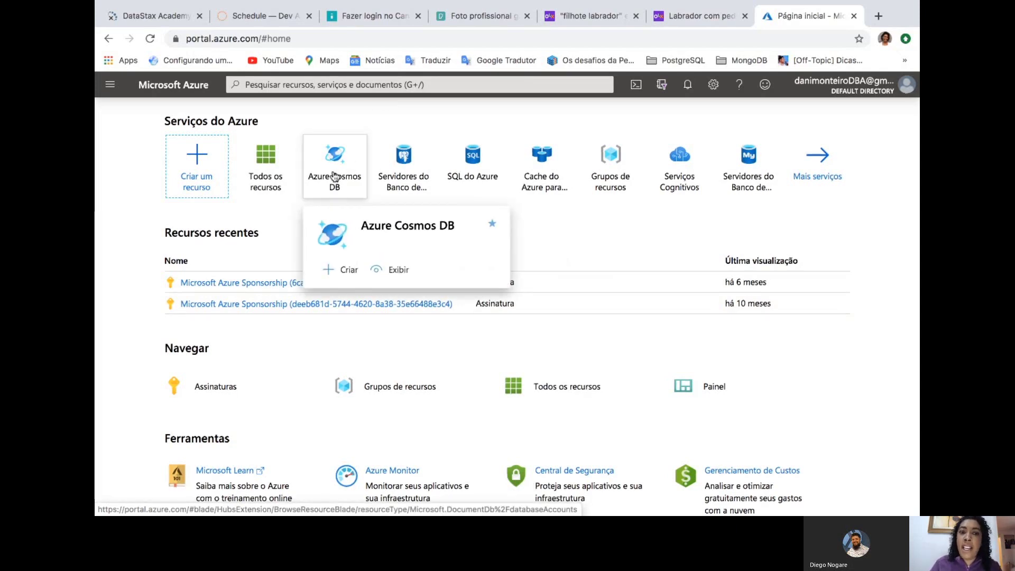
pyautogui.click(407, 84)
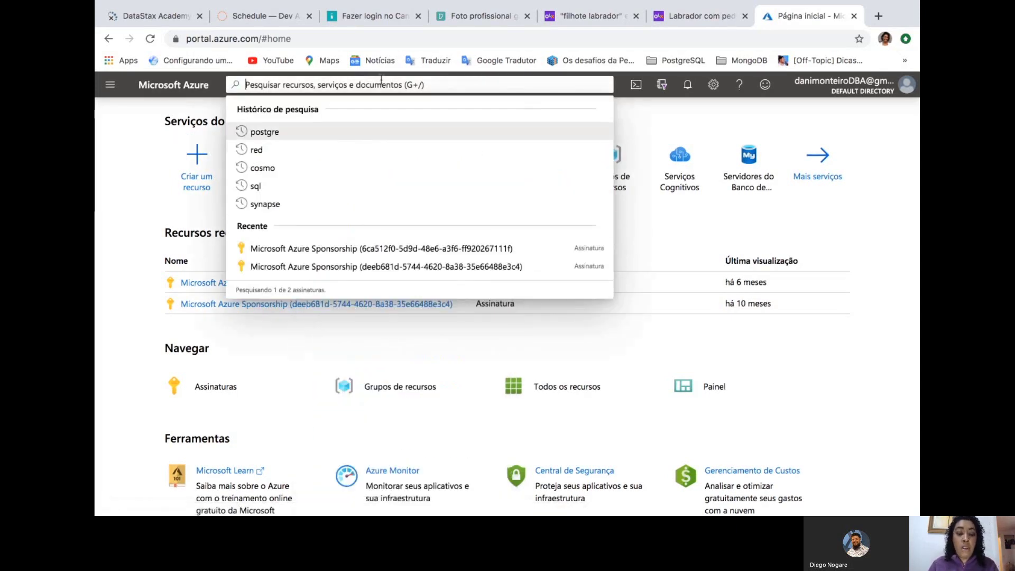
pyautogui.write('cosmos')
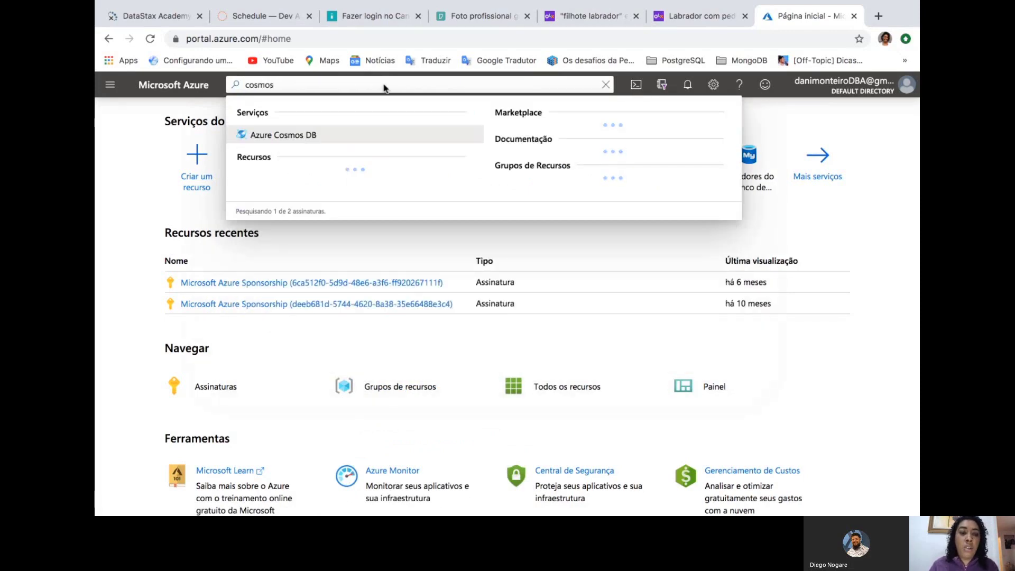
pyautogui.click(305, 138)
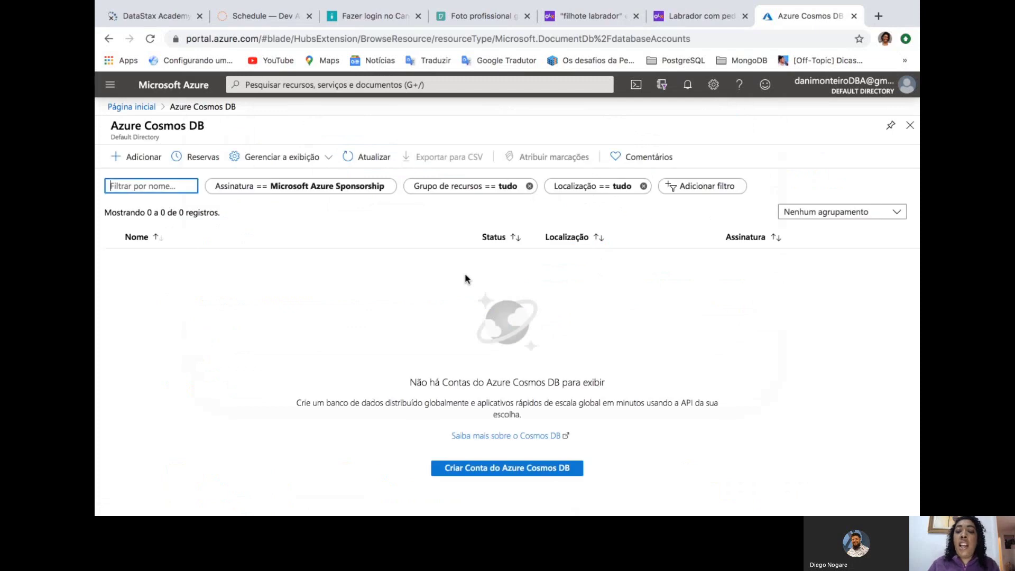
# Start a new Azure Cosmos DB account with Adicionar
pyautogui.click(143, 161)
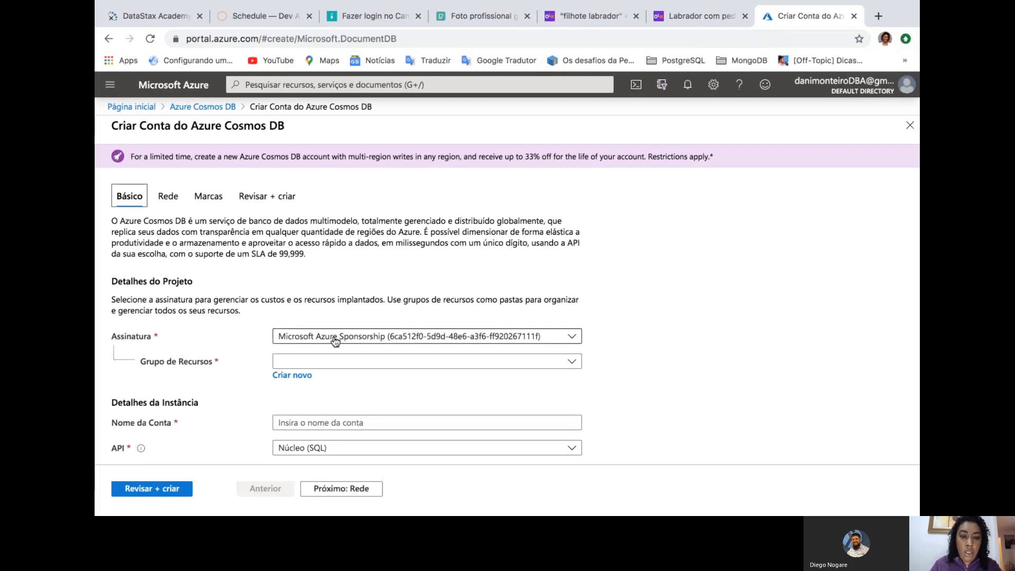
# Choose resource group Demo and enter the account name dani1234
pyautogui.click(314, 364)
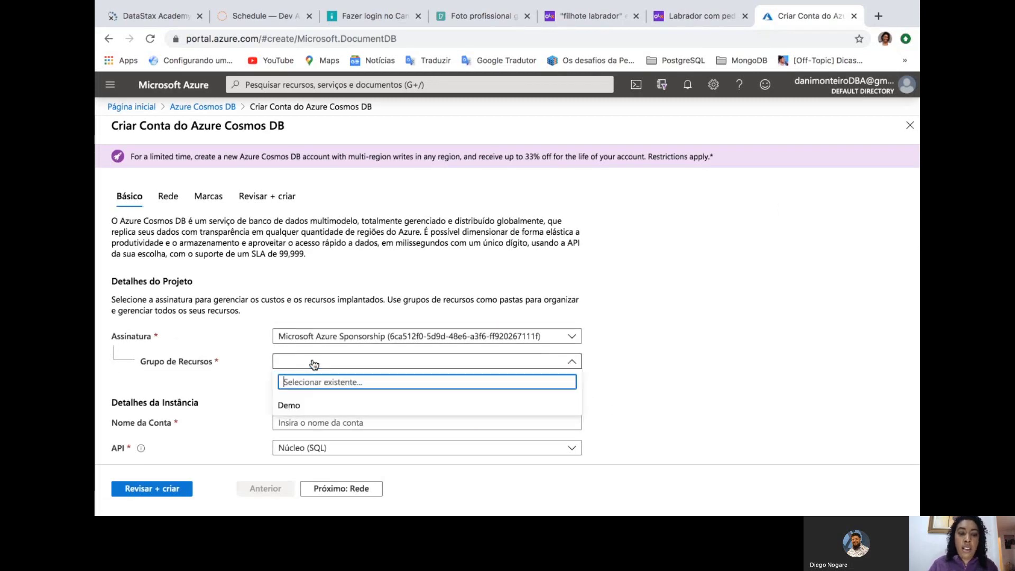
pyautogui.click(289, 406)
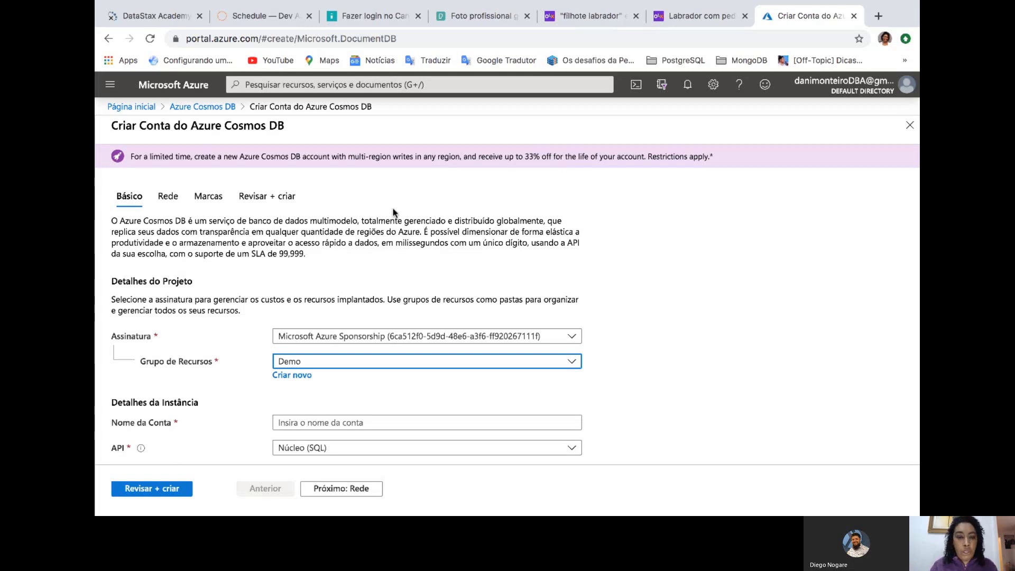
pyautogui.click(303, 426)
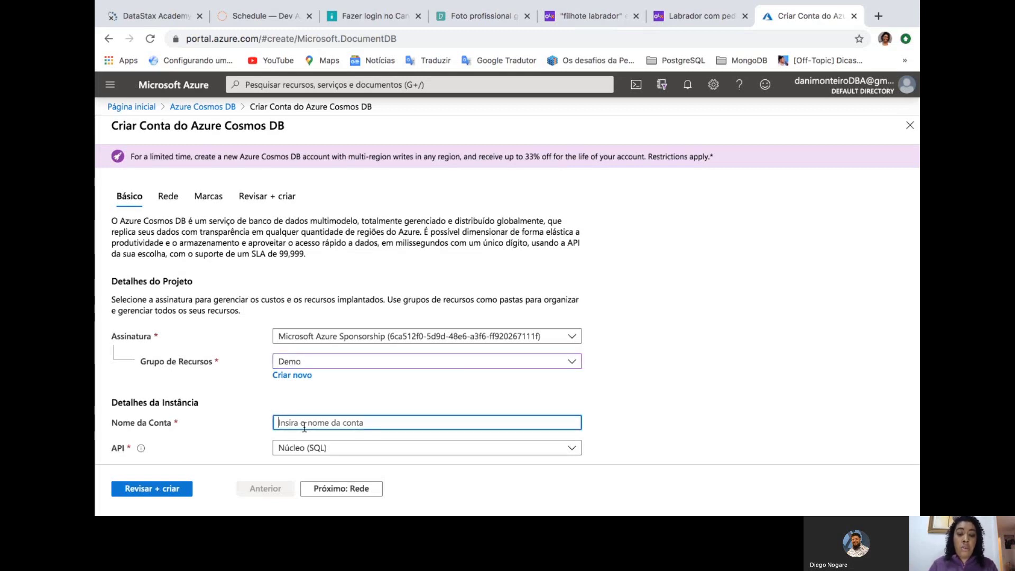
pyautogui.write('dani1234')
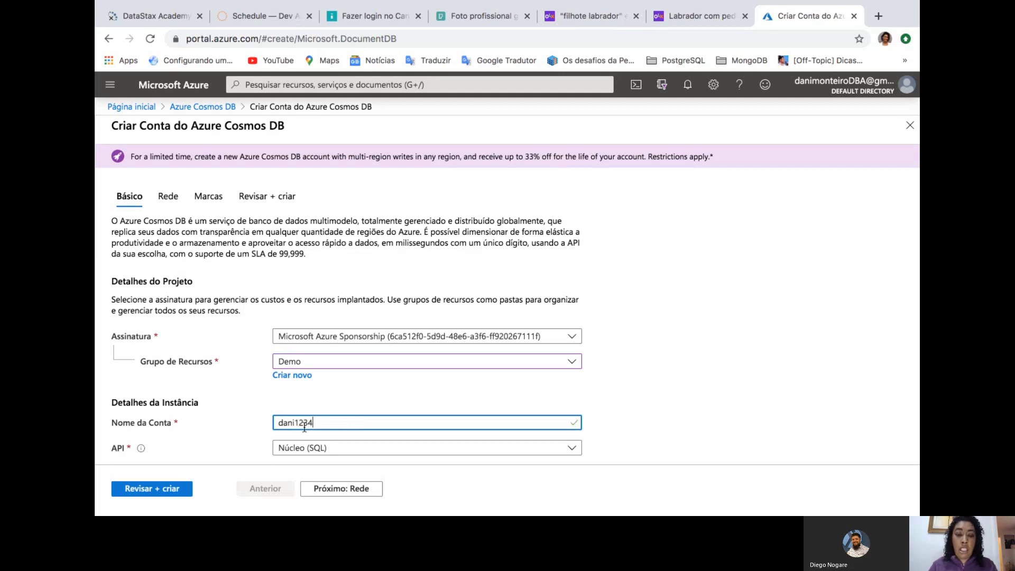
pyautogui.scroll(-2, 304, 427)
pyautogui.scroll(-1, 304, 427)
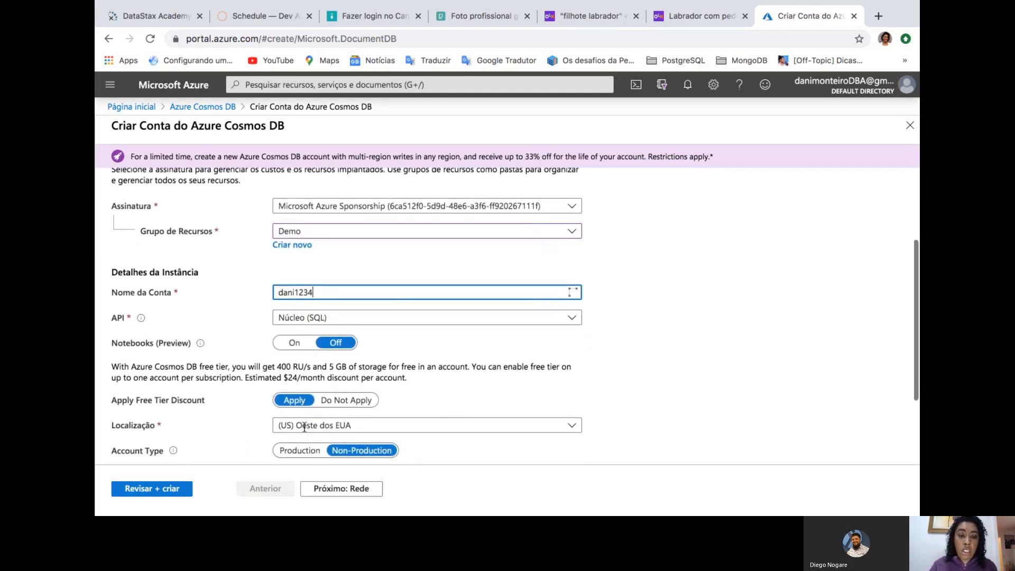
pyautogui.click(346, 319)
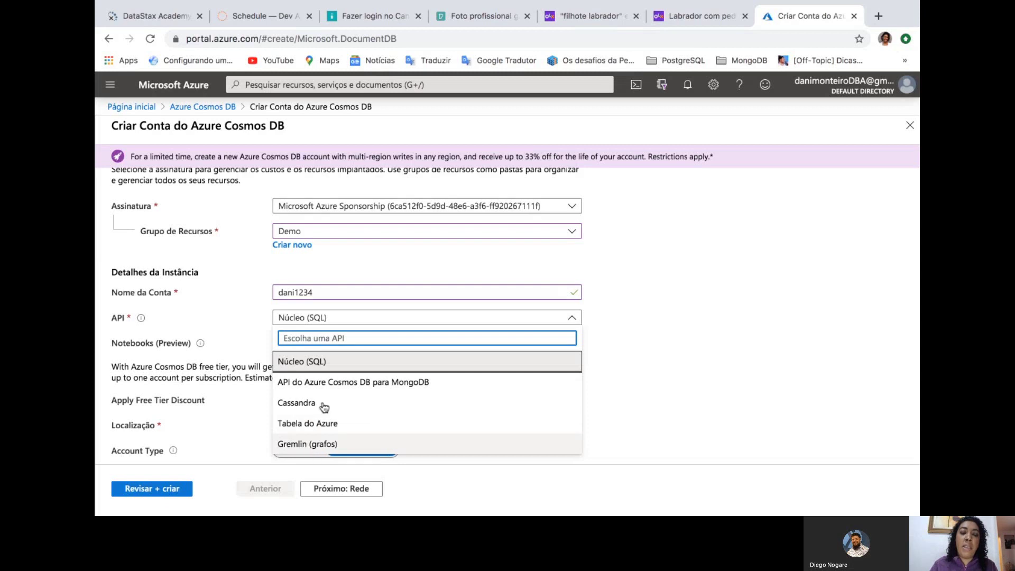
# Keep the API as Núcleo (SQL) and highlight the free-tier discount paragraph
pyautogui.click(325, 362)
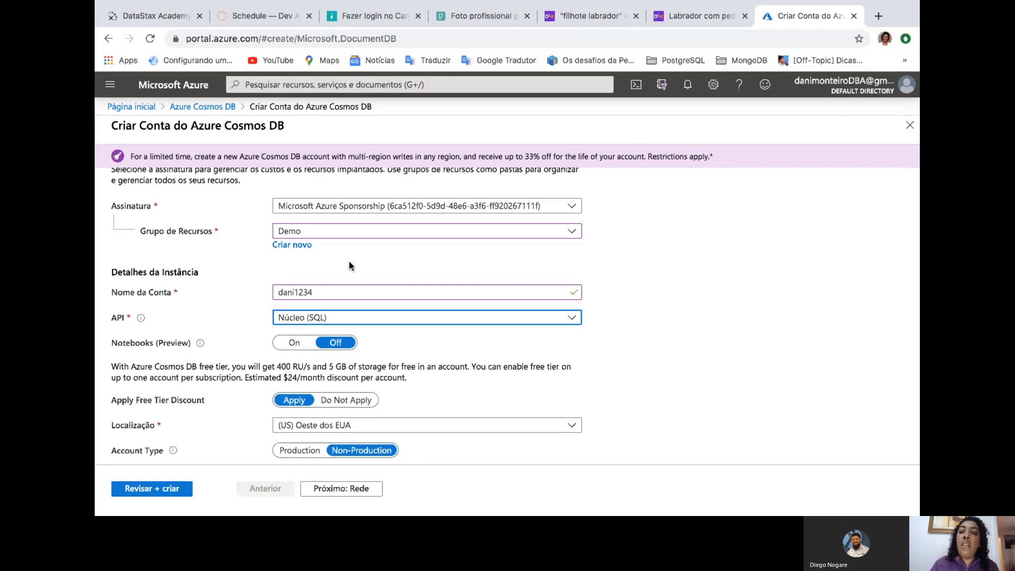
pyautogui.scroll(-2, 349, 263)
pyautogui.scroll(-1, 349, 263)
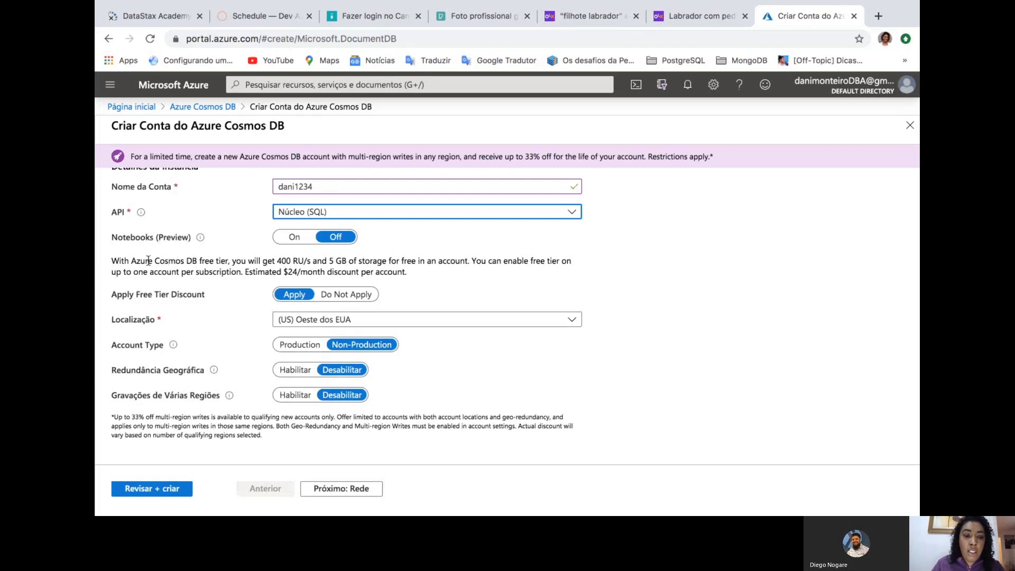
pyautogui.click(129, 266)
pyautogui.moveTo(129, 266); pyautogui.dragTo(446, 271)
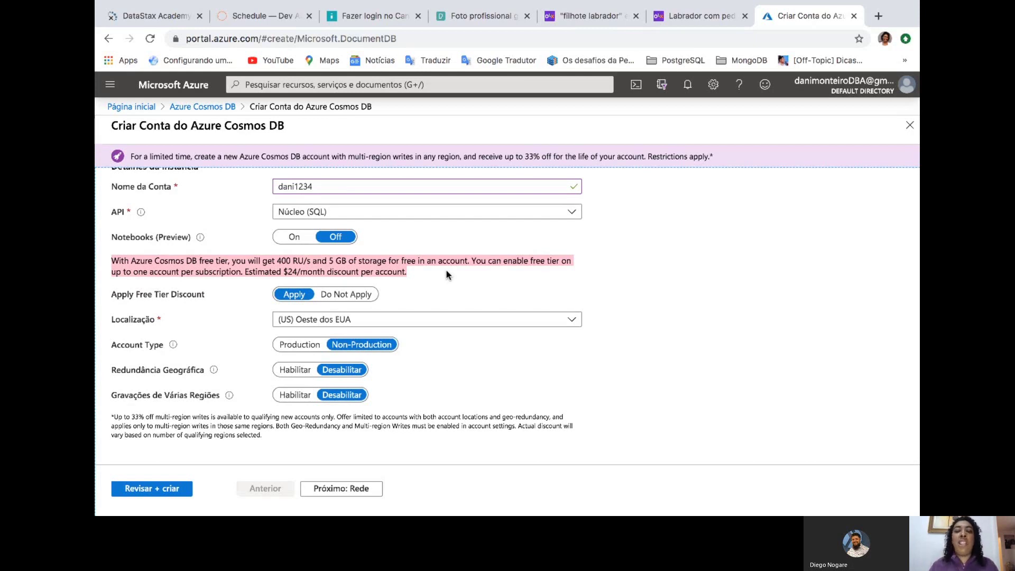
# Turn on Notebooks (Preview) and set the location to (US) Centro-Sul dos EUA
pyautogui.click(296, 239)
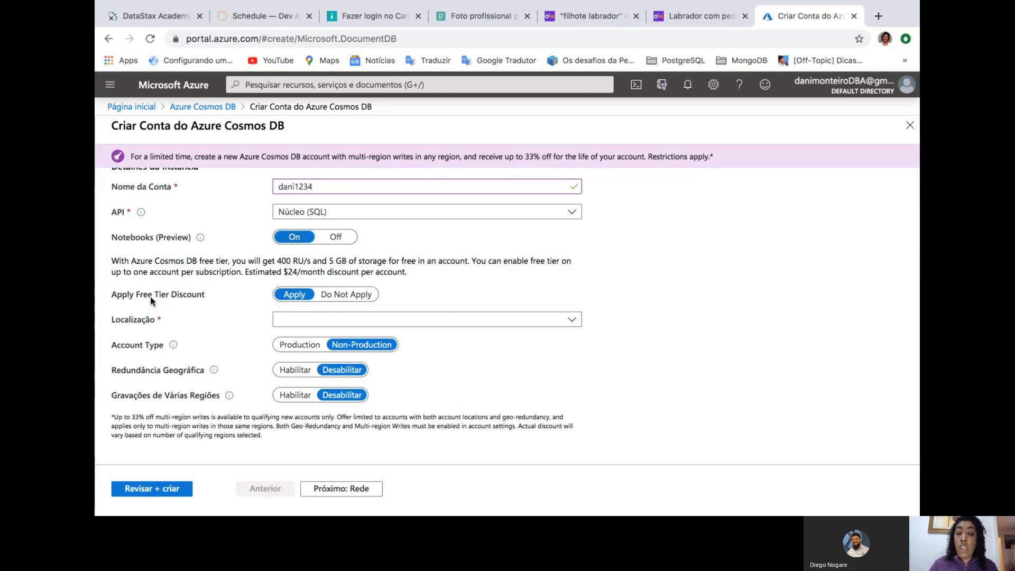
pyautogui.click(572, 320)
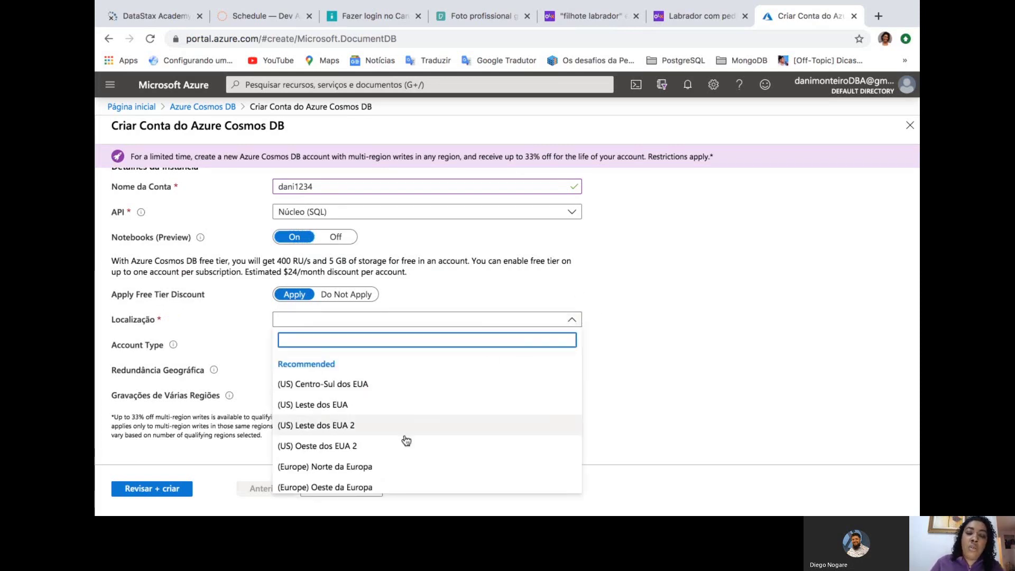
pyautogui.scroll(-1, 404, 441)
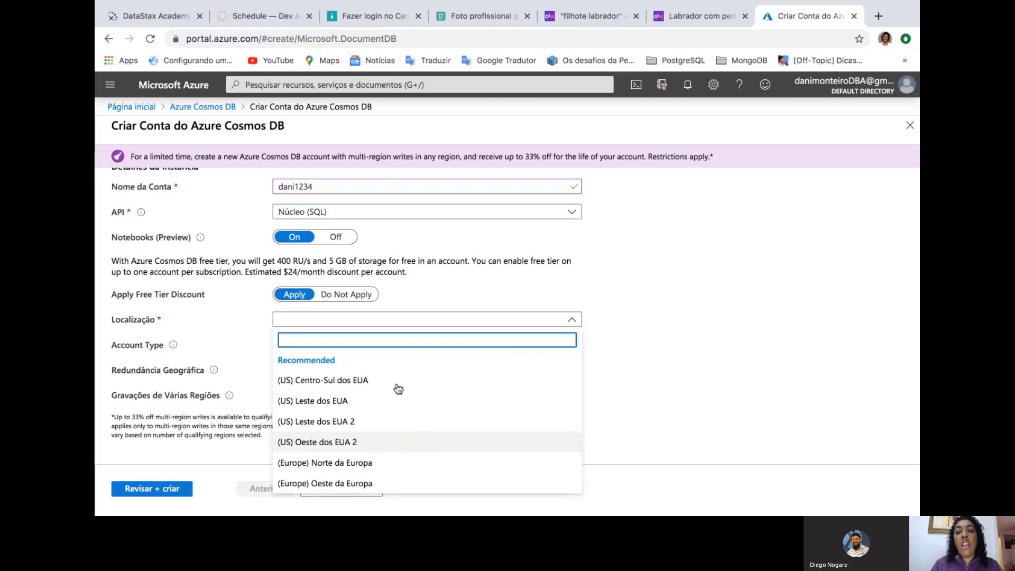
pyautogui.scroll(1, 376, 469)
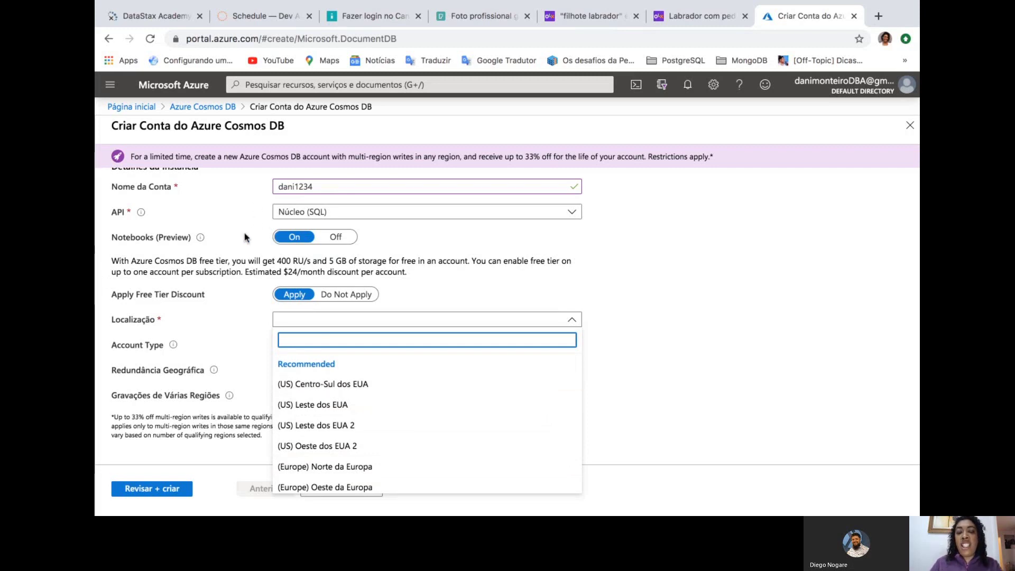
pyautogui.click(304, 388)
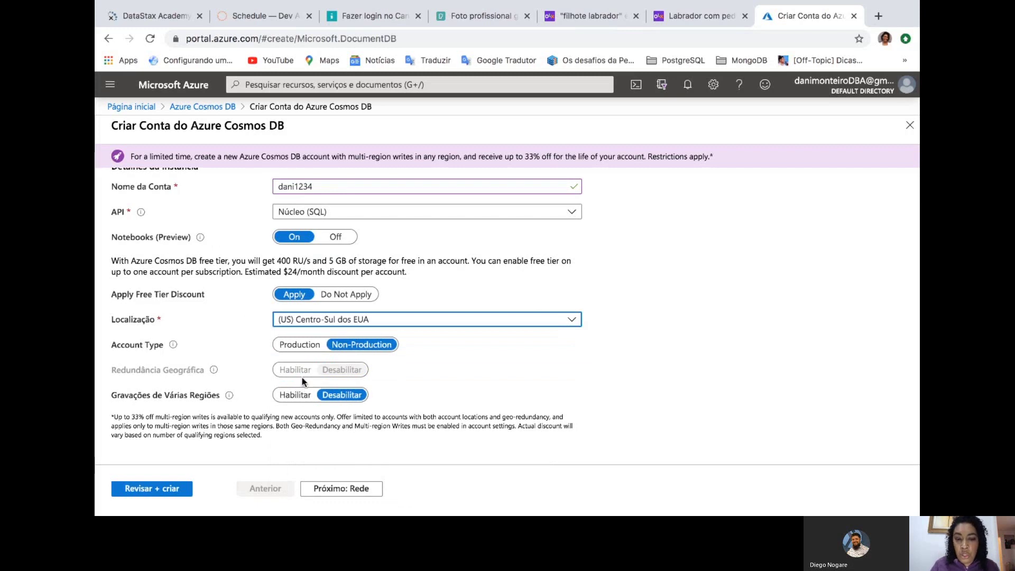
# Leave the account type on Non-Production after toggling it, and enable multi-region writes
pyautogui.click(300, 346)
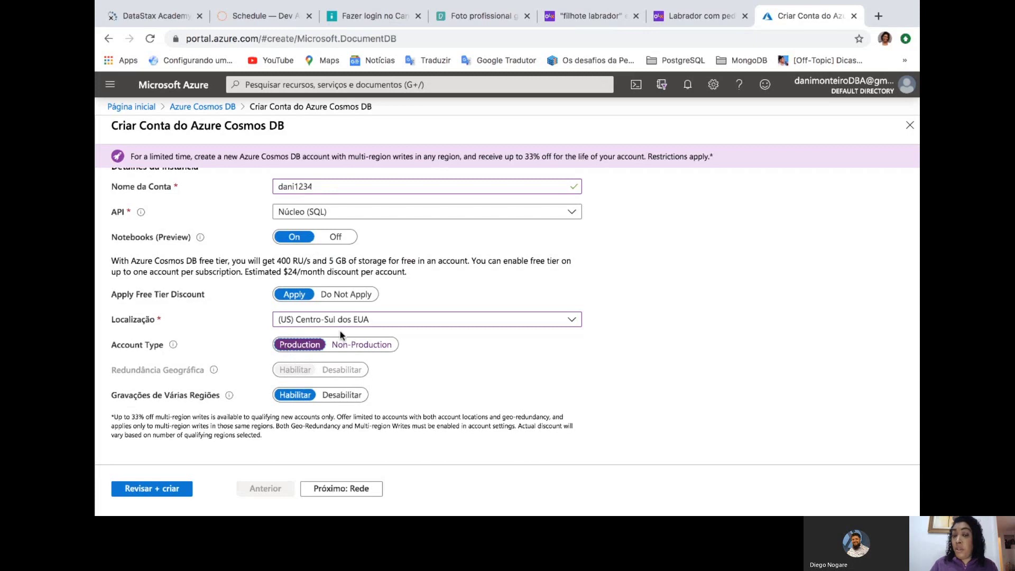
pyautogui.click(352, 345)
pyautogui.click(312, 346)
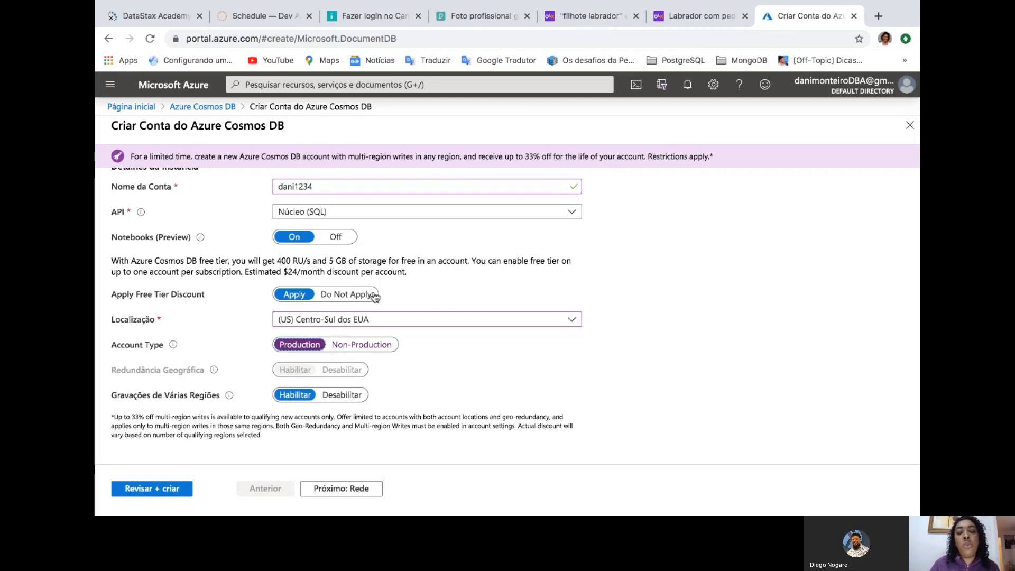
pyautogui.click(348, 346)
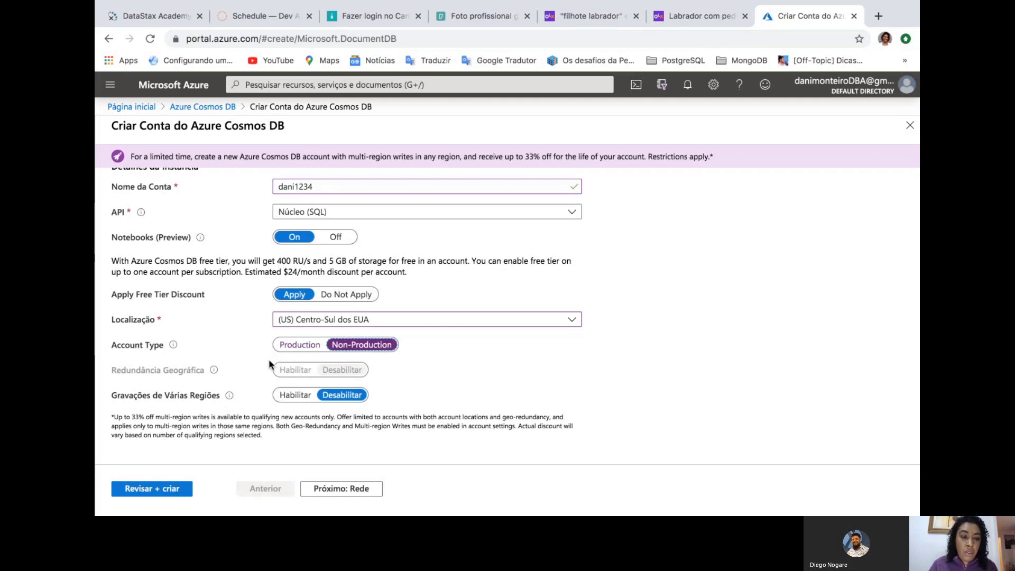
pyautogui.click(295, 345)
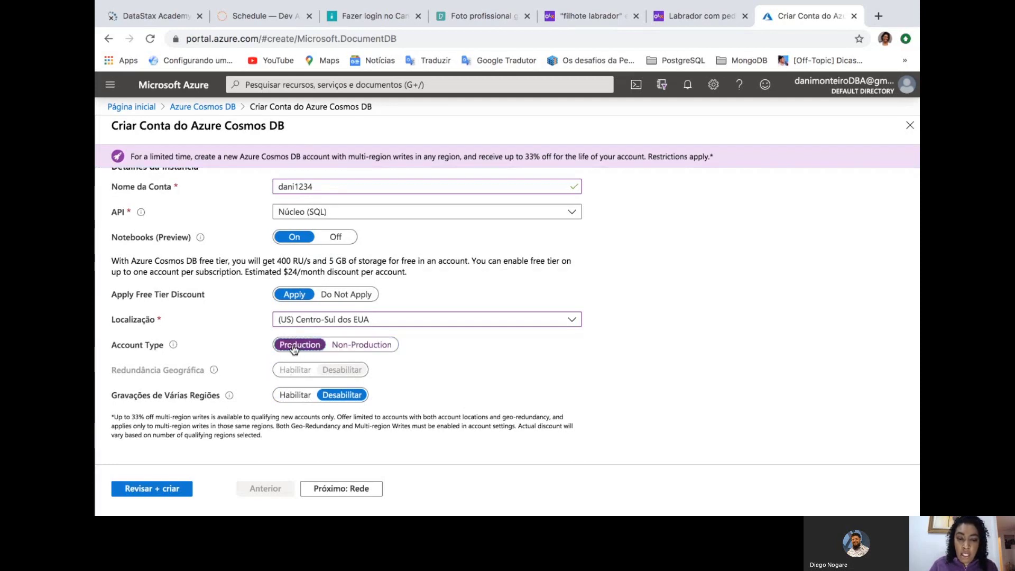
pyautogui.click(342, 370)
pyautogui.click(373, 347)
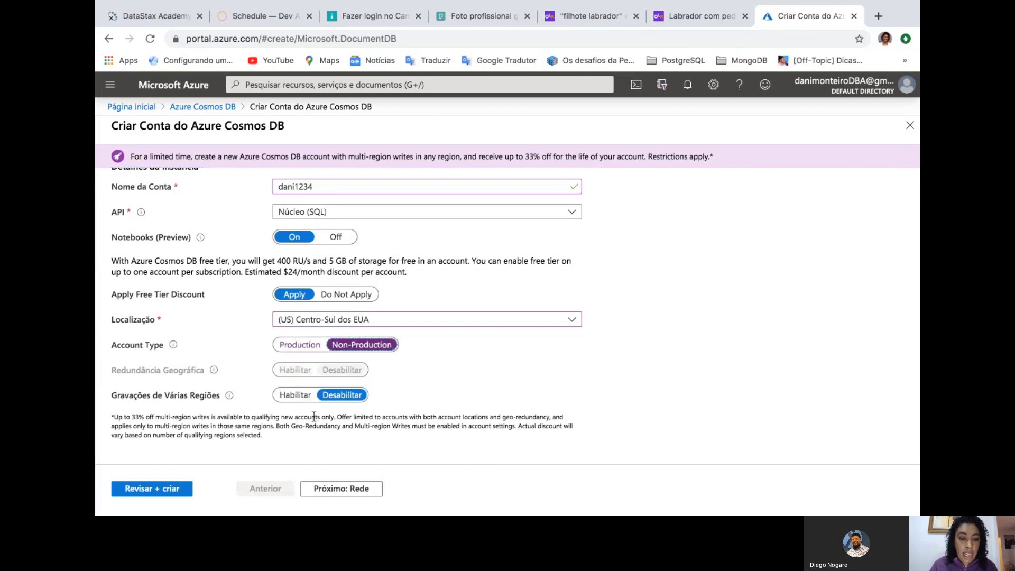
pyautogui.scroll(-1, 274, 415)
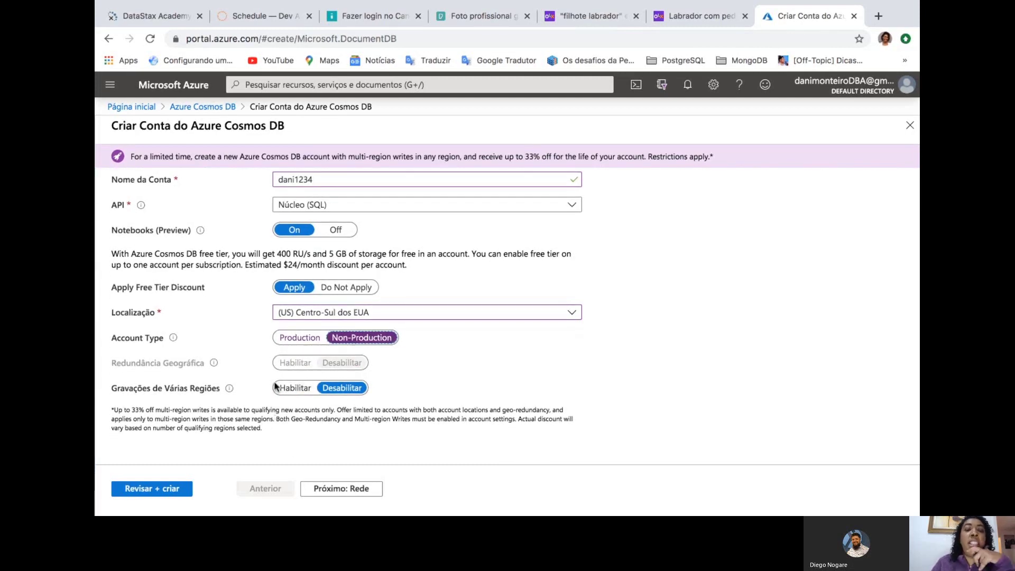
pyautogui.click(290, 389)
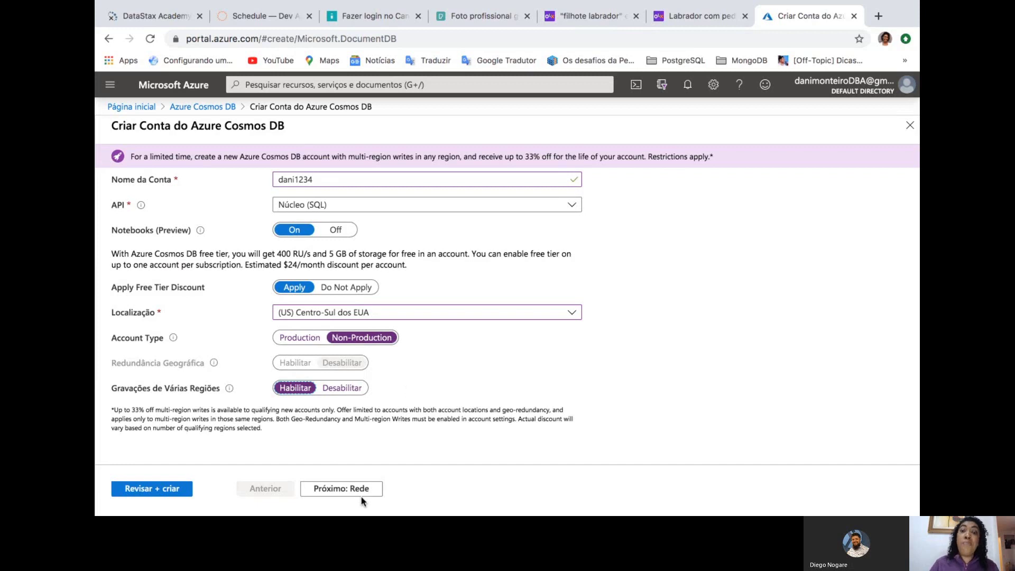
# Validate the dani1234 account with Revisar + criar, then start its deployment with Criar
pyautogui.click(132, 488)
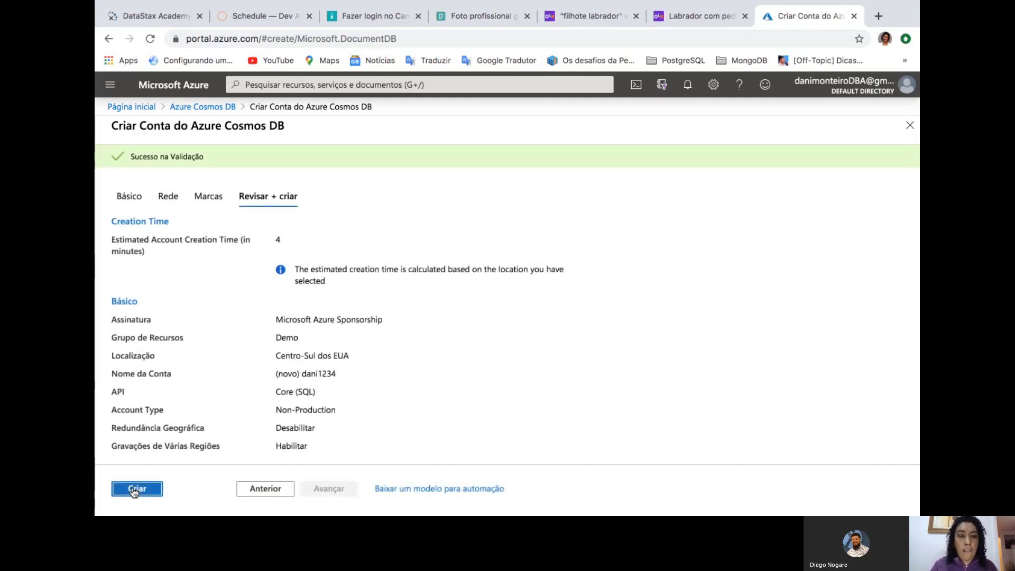
pyautogui.click(133, 487)
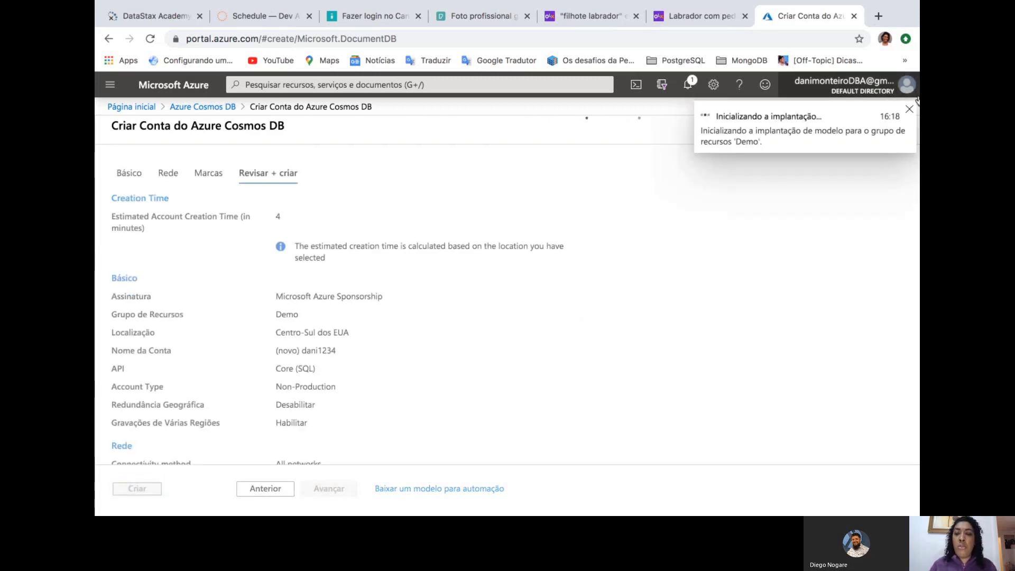
pyautogui.click(878, 17)
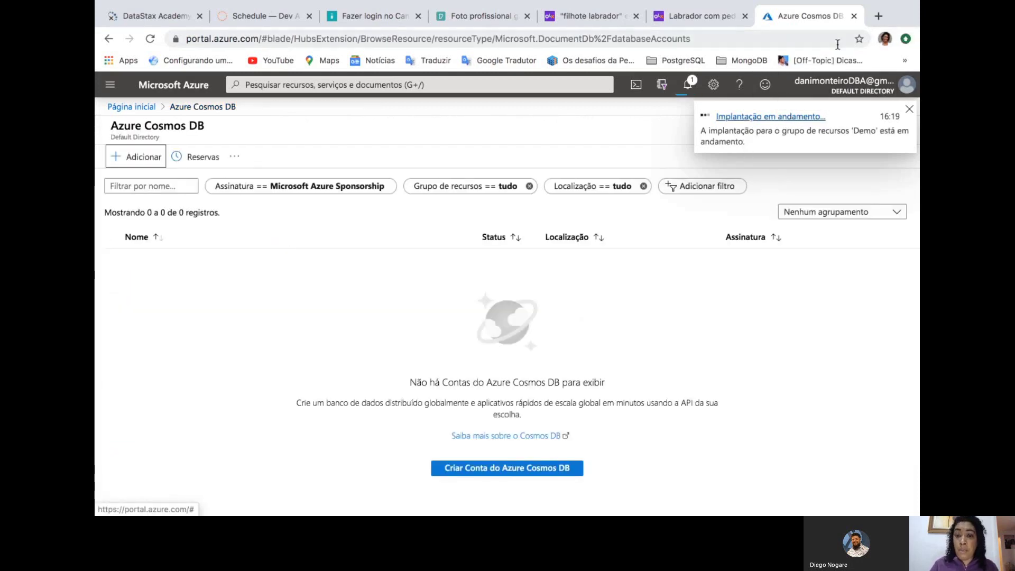
# Load mongodb.com in a new tab, dismiss the translation offer, and go to Sign In
pyautogui.click(878, 16)
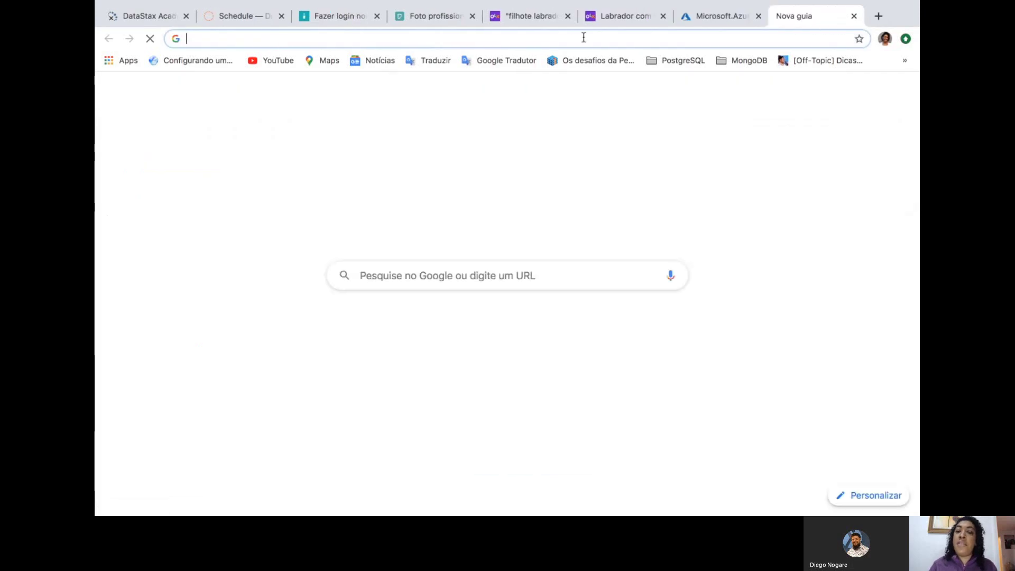
pyautogui.write('mon')
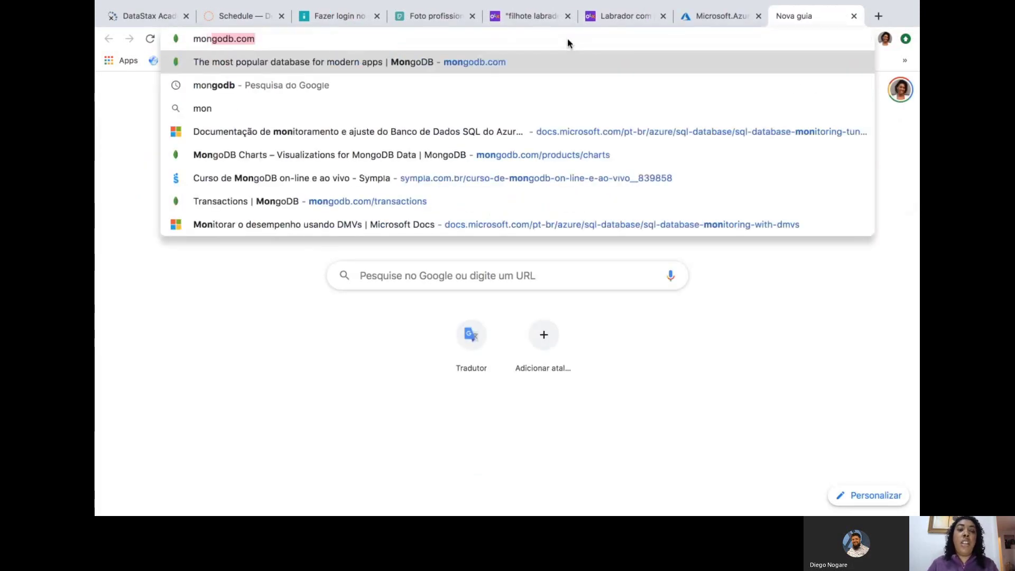
pyautogui.press('Return')
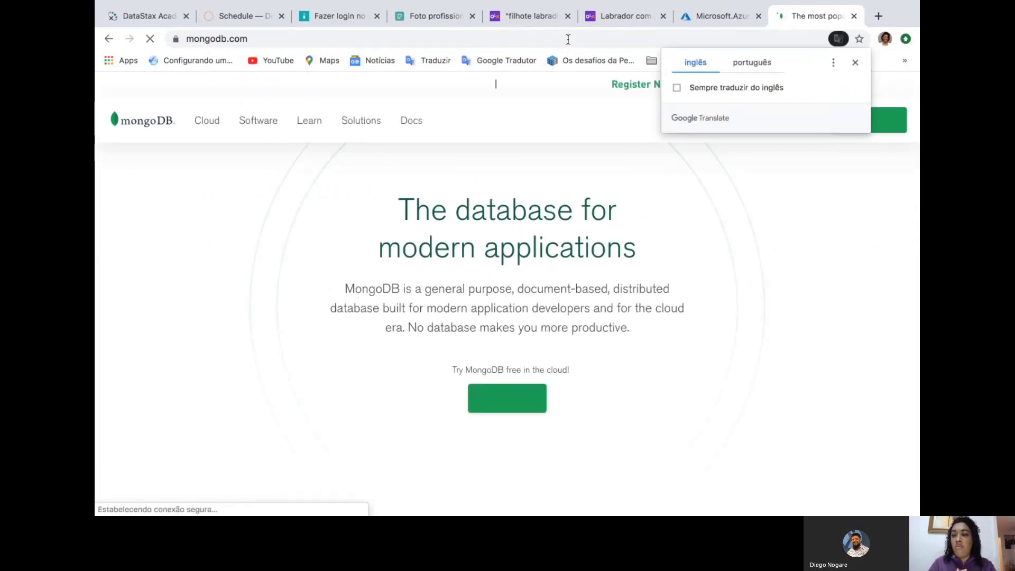
pyautogui.click(854, 63)
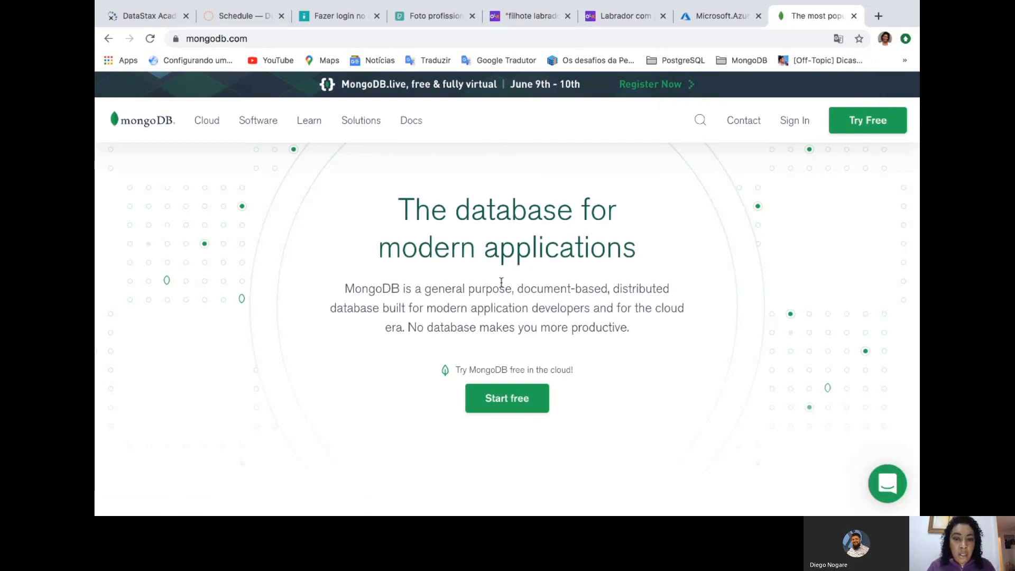
pyautogui.click(795, 125)
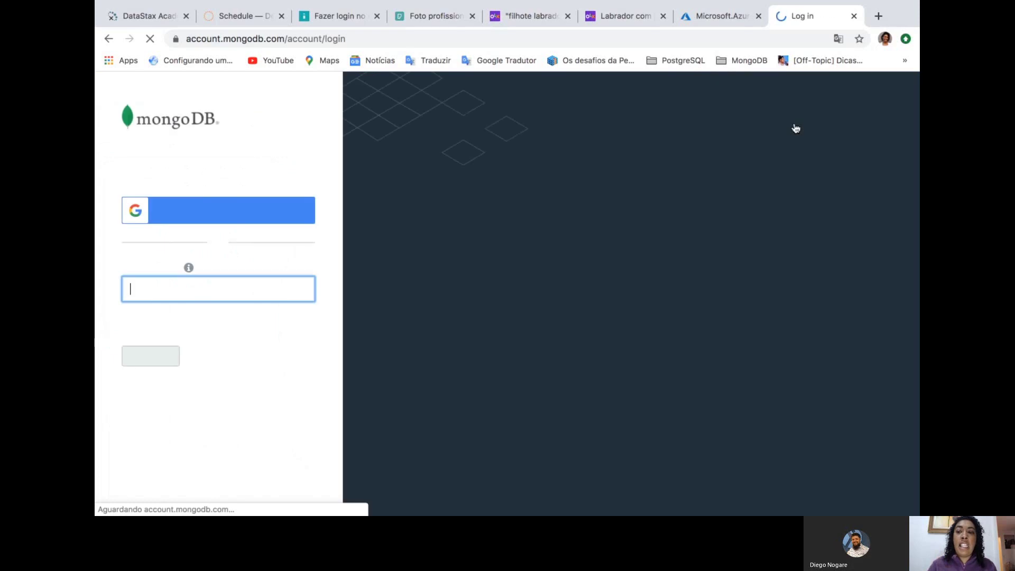
# Log in to MongoDB Cloud with the saved account e-mail and password
pyautogui.click(175, 296)
pyautogui.click(161, 323)
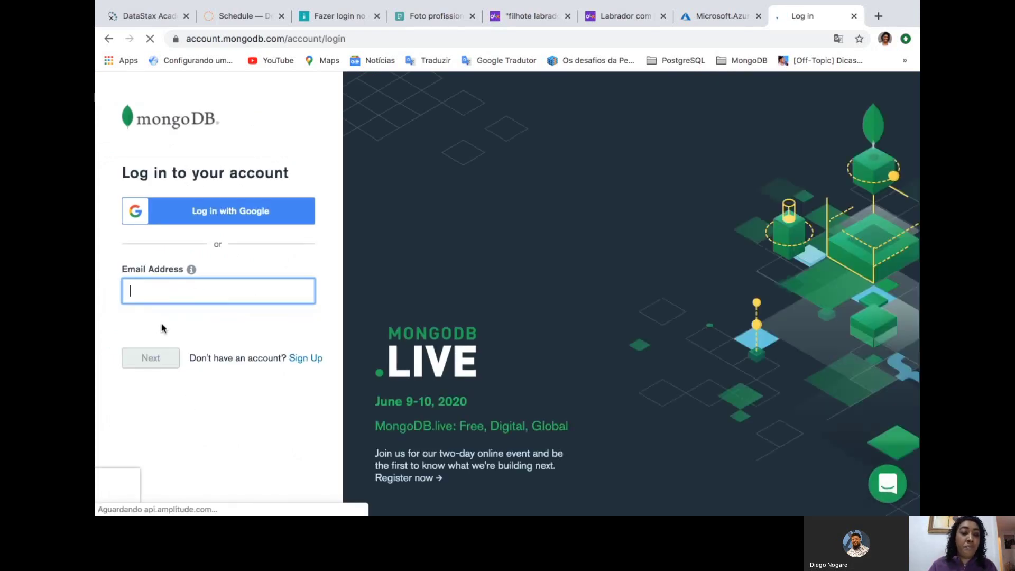
pyautogui.click(149, 364)
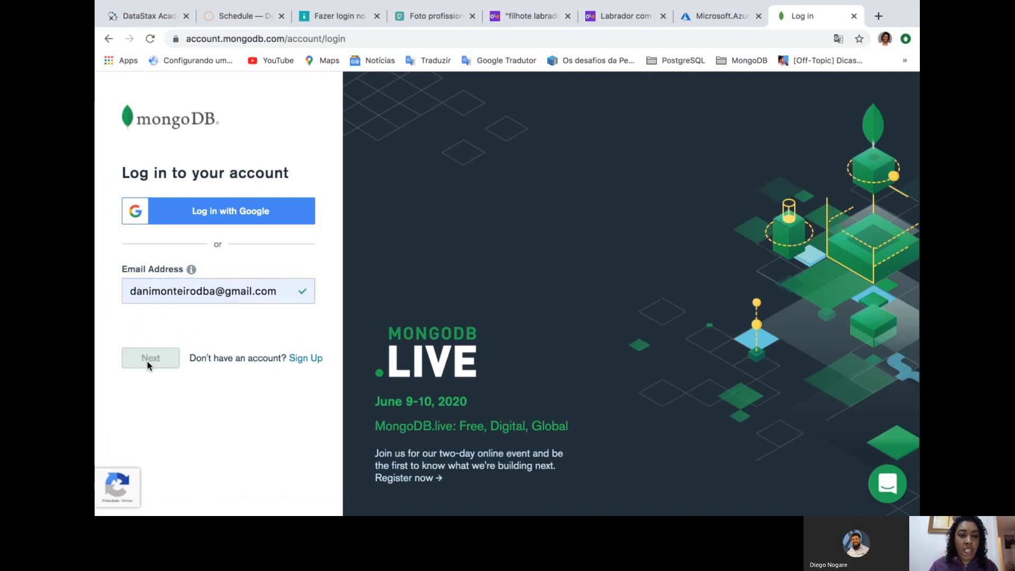
pyautogui.click(151, 338)
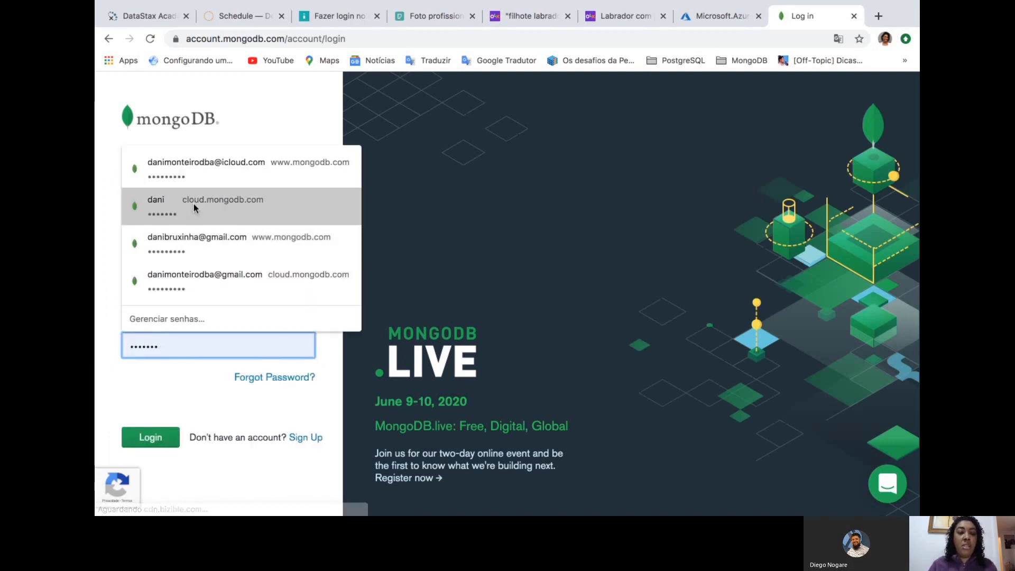
pyautogui.click(202, 274)
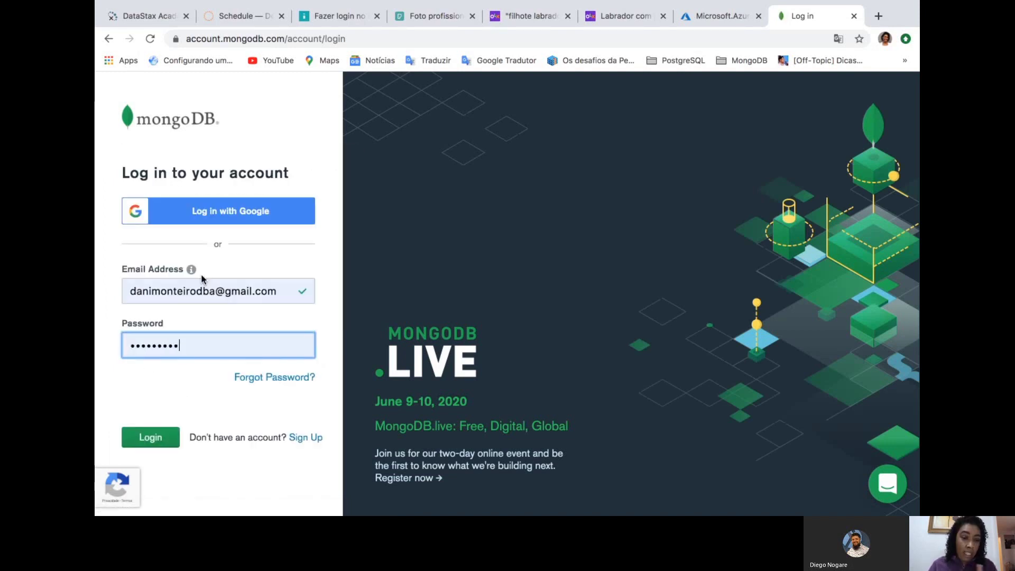
pyautogui.click(148, 442)
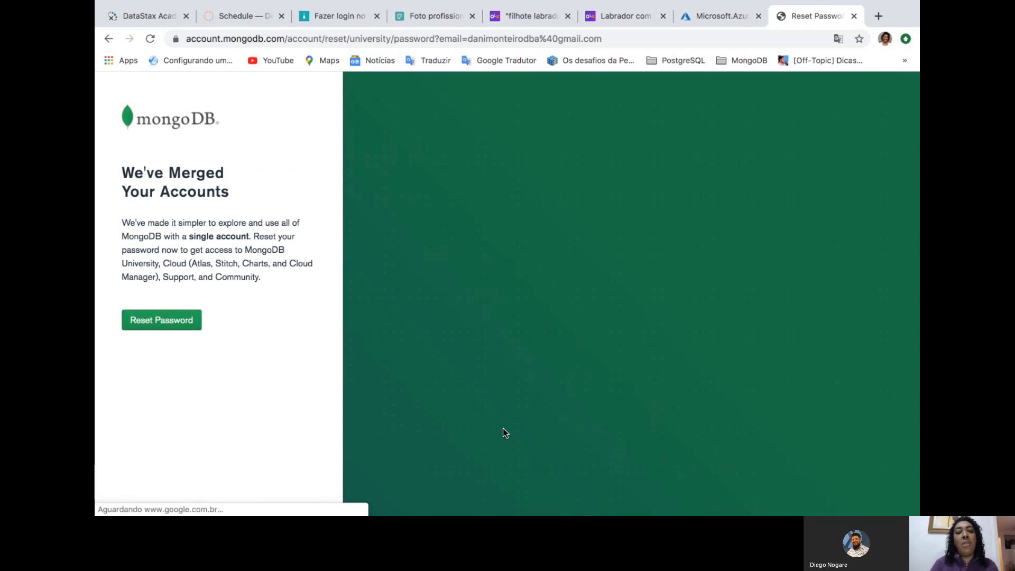
# Request a password reset e-mail, return to login, and retry with the saved e-mail and a typed password
pyautogui.click(155, 325)
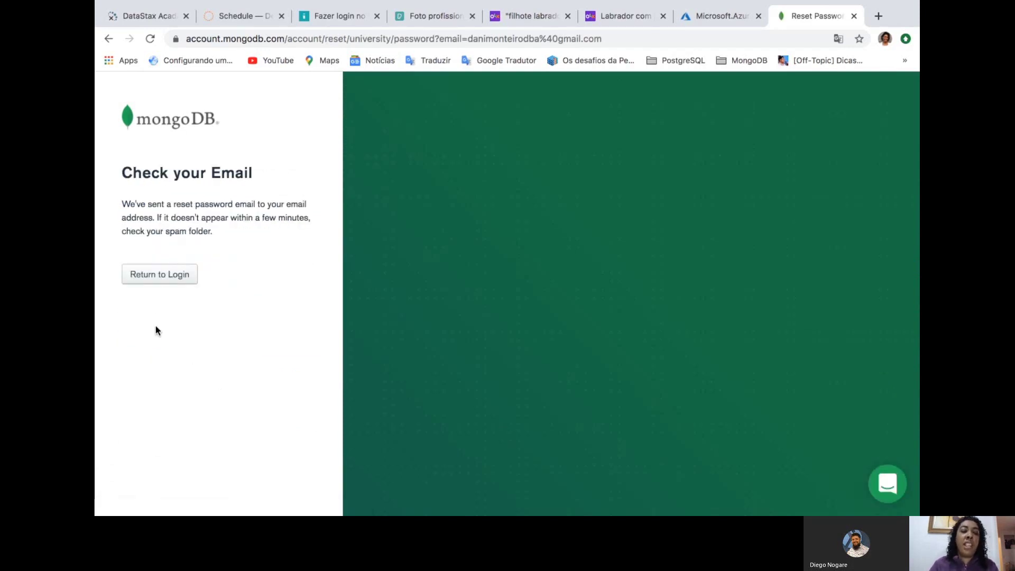
pyautogui.click(156, 276)
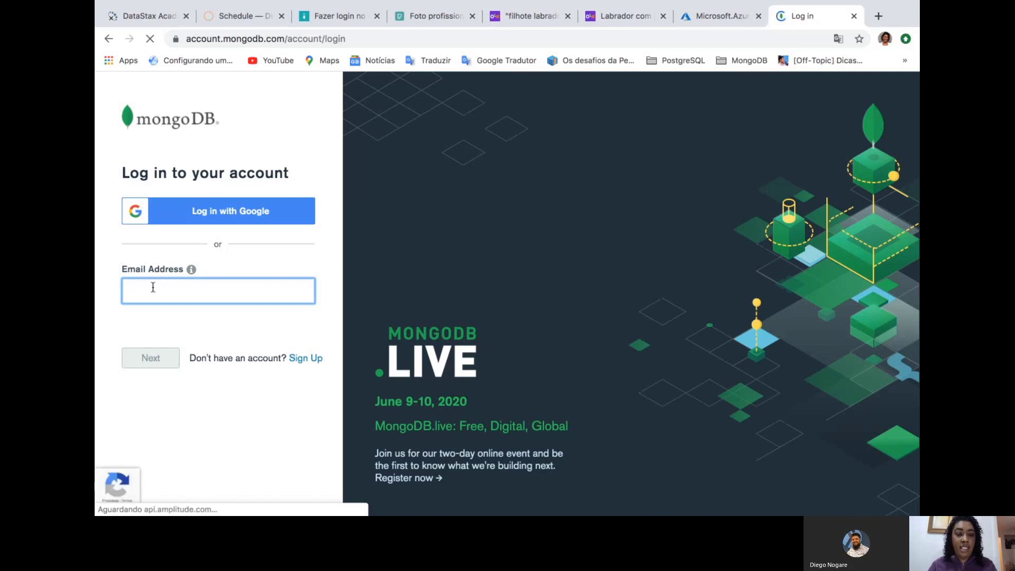
pyautogui.click(153, 287)
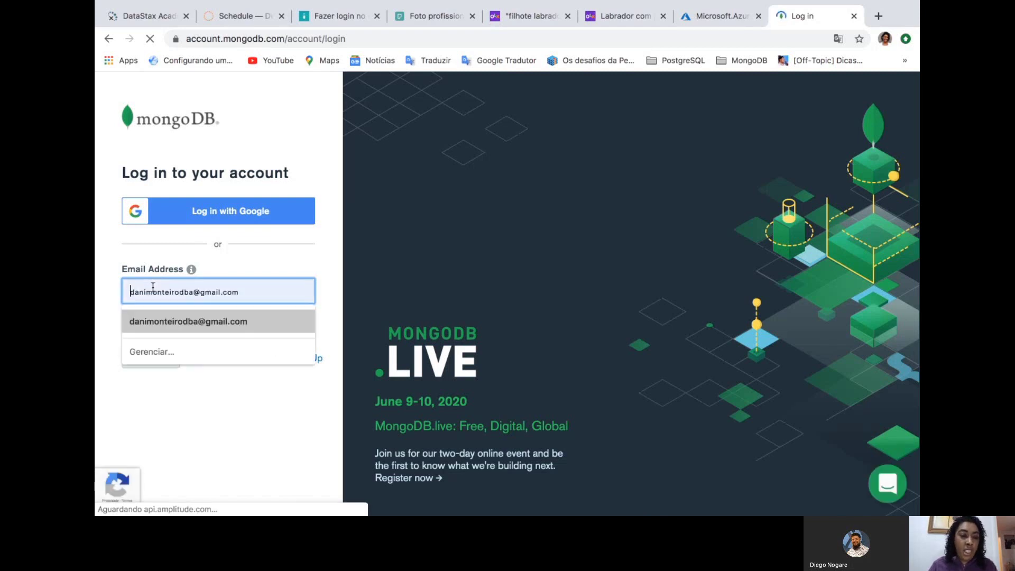
pyautogui.click(199, 328)
pyautogui.click(152, 358)
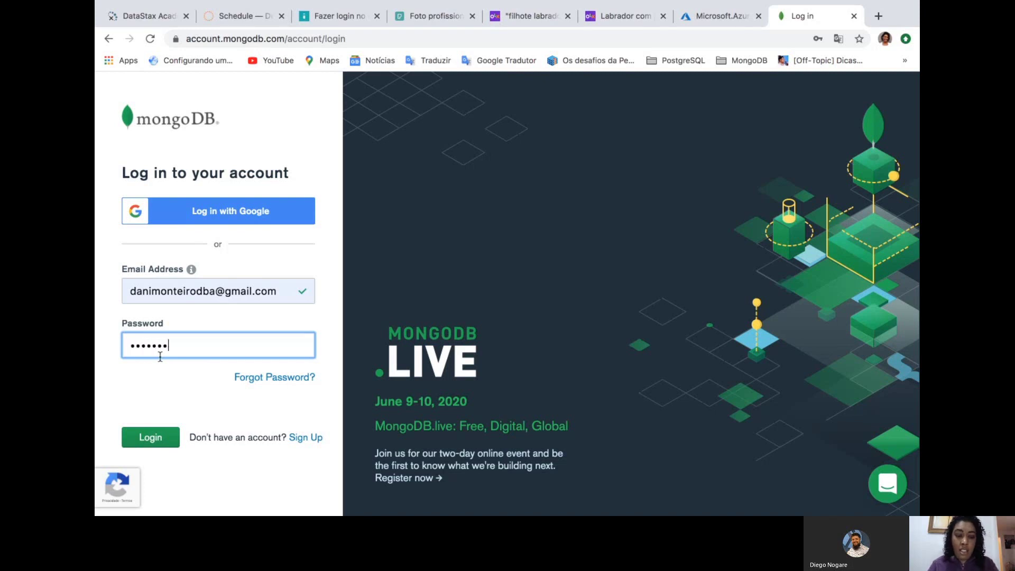
pyautogui.write('*')
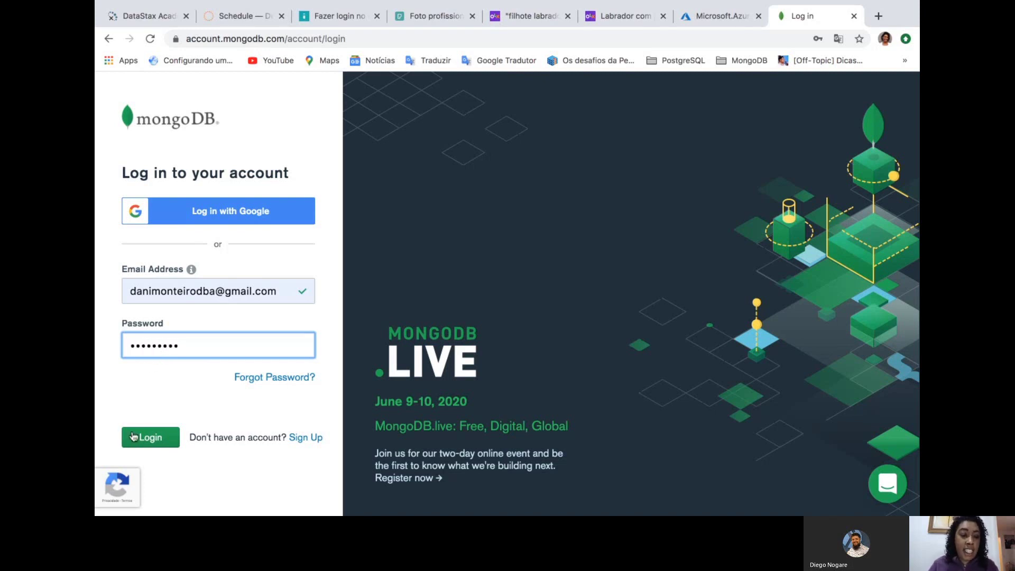
pyautogui.click(133, 435)
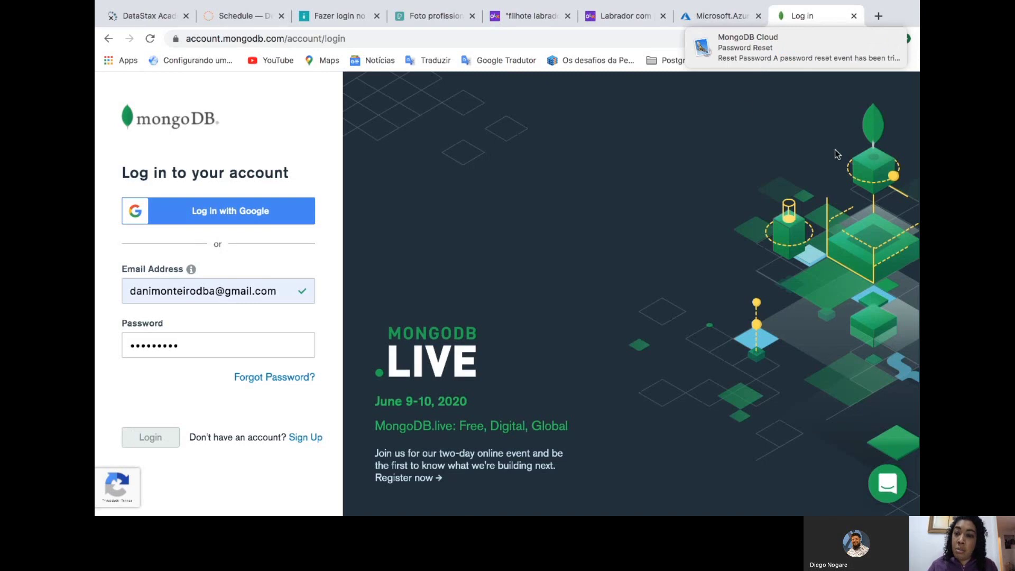
pyautogui.moveTo(825, 54)
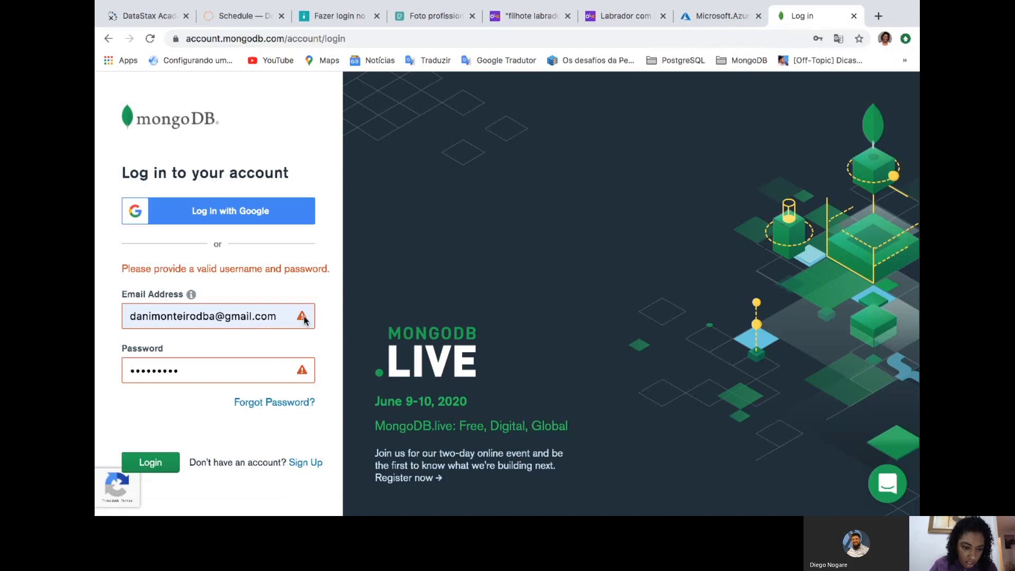
# Select the rejected password and e-mail text, then switch to signing in with Google
pyautogui.click(265, 363)
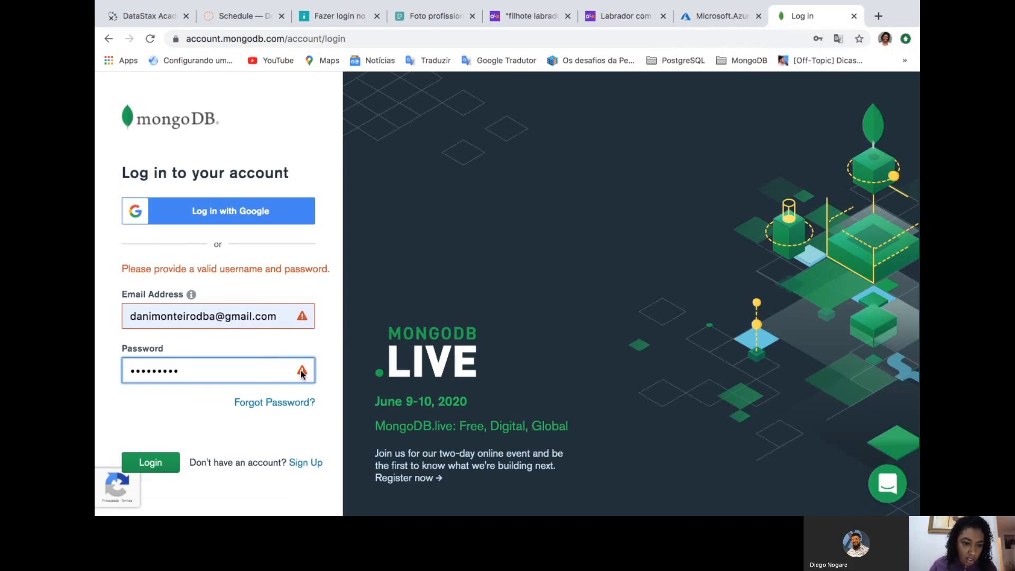
pyautogui.doubleClick(270, 372)
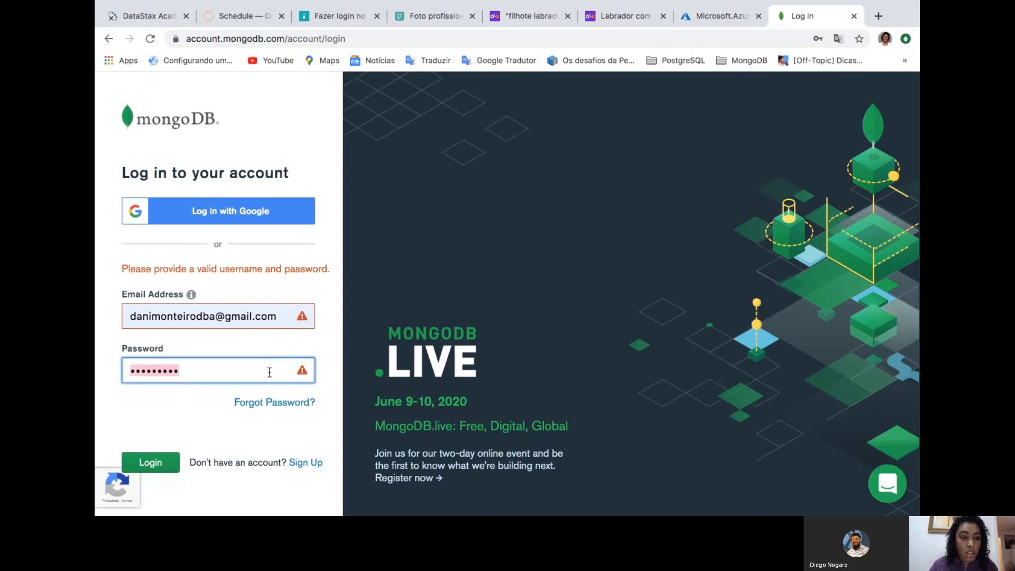
pyautogui.click(285, 302)
pyautogui.doubleClick(282, 317)
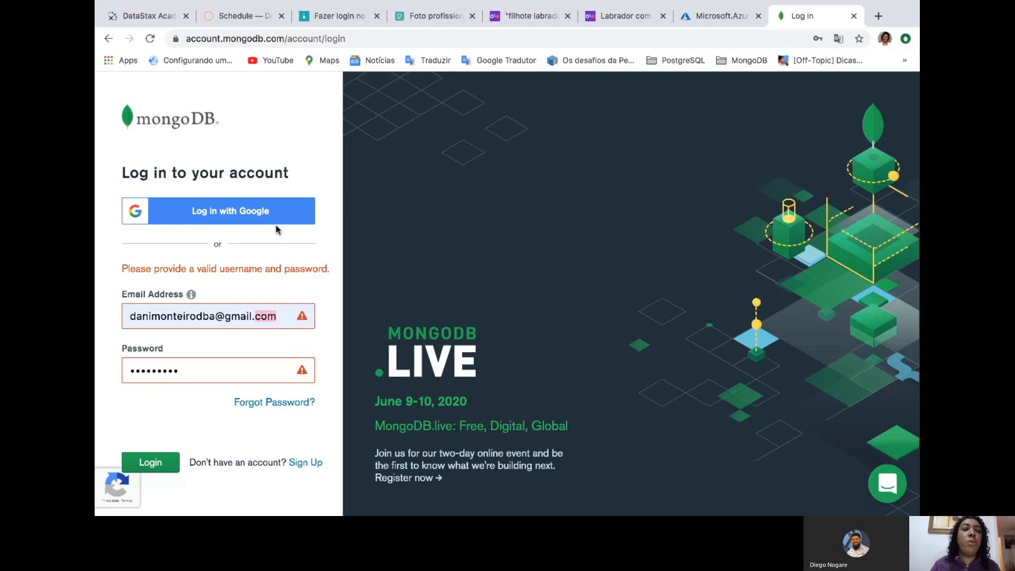
pyautogui.click(261, 208)
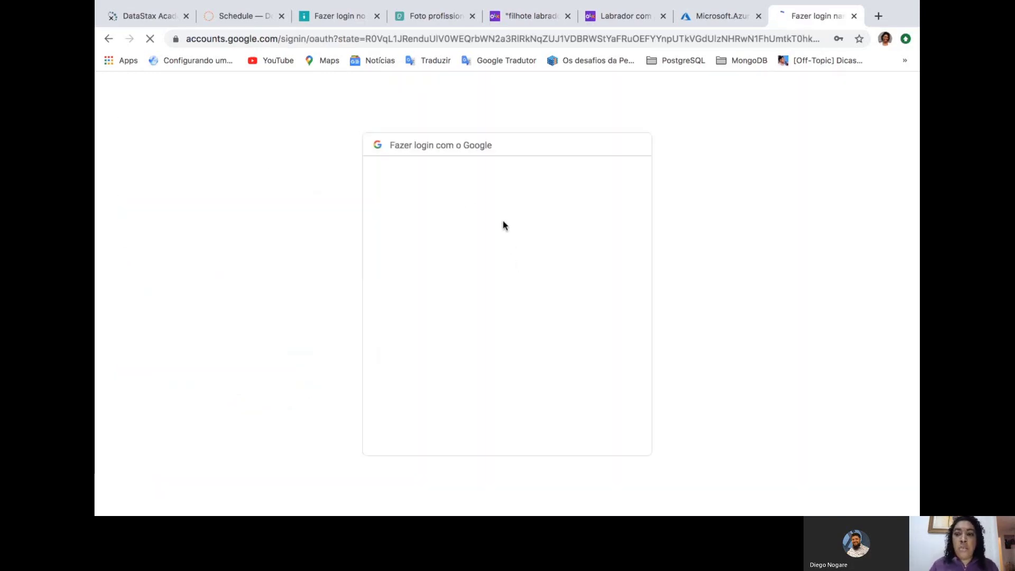